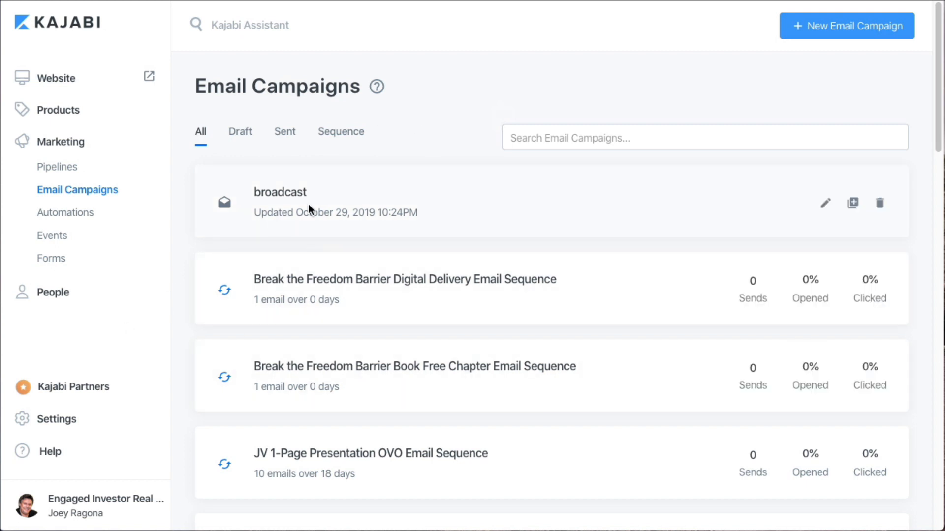
Step: Open the stats of the FF - AIAB email sequence and view the Day 4 email's report
scroll(520, 284, "down", 8)
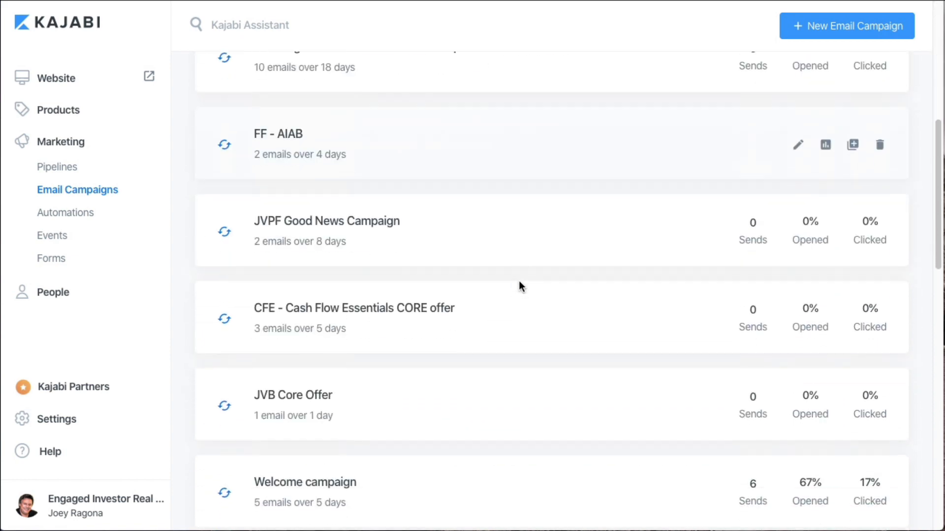
scroll(480, 308, "up", 4)
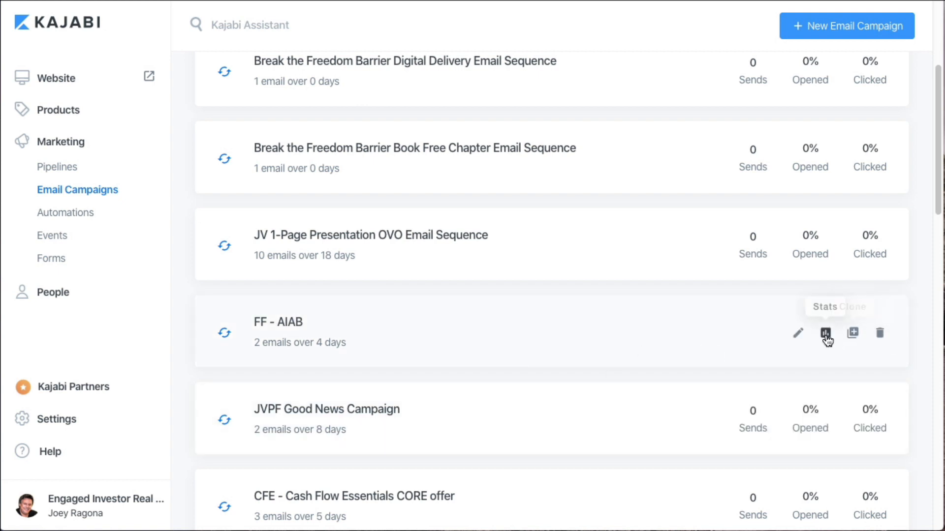
left_click(825, 336)
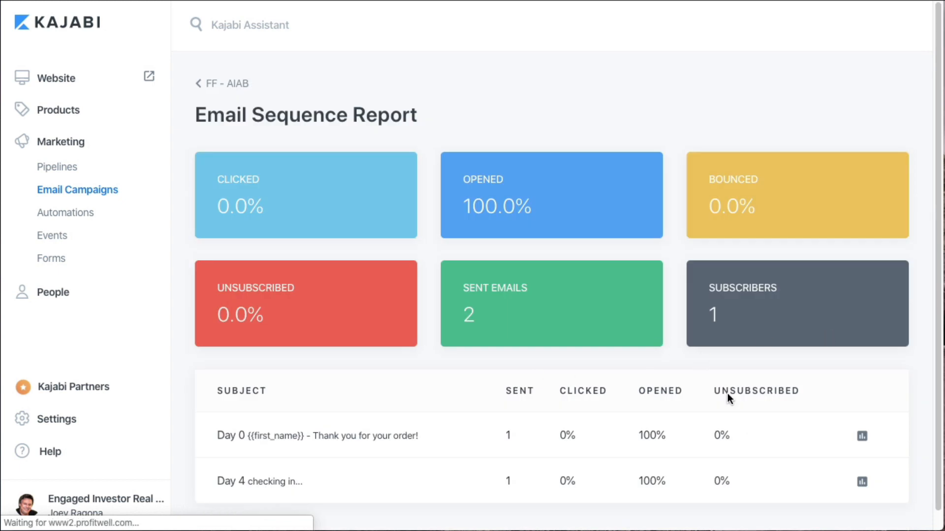
scroll(544, 383, "down", 1)
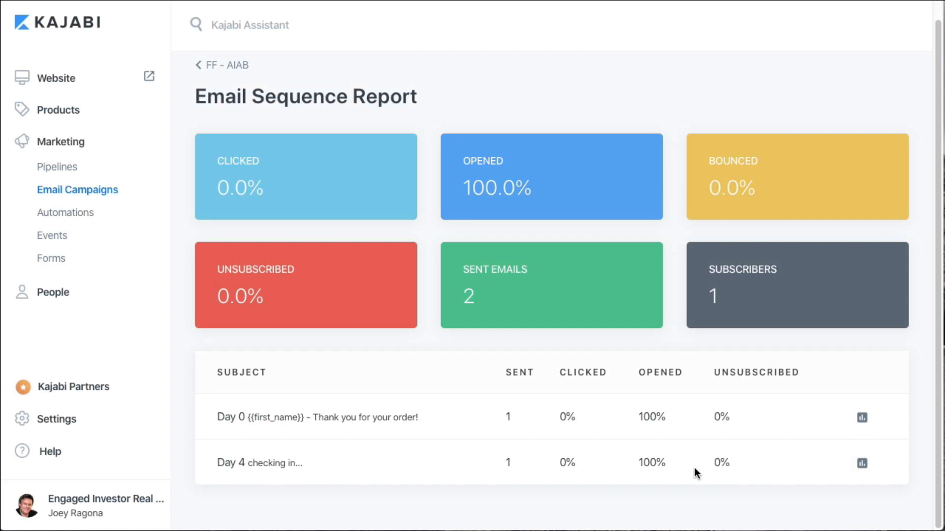
left_click(863, 464)
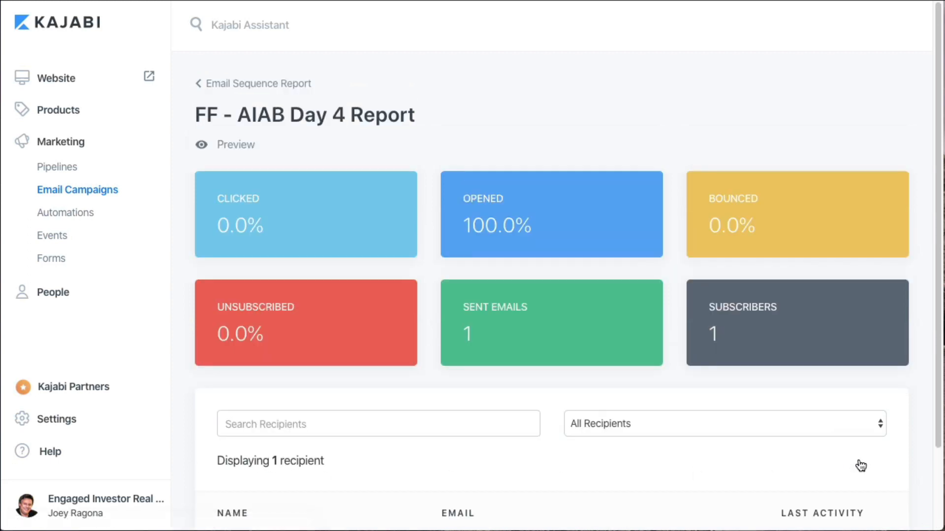
Step: Filter the Day 4 report's recipients to Opened and review the recipient list
left_click(778, 424)
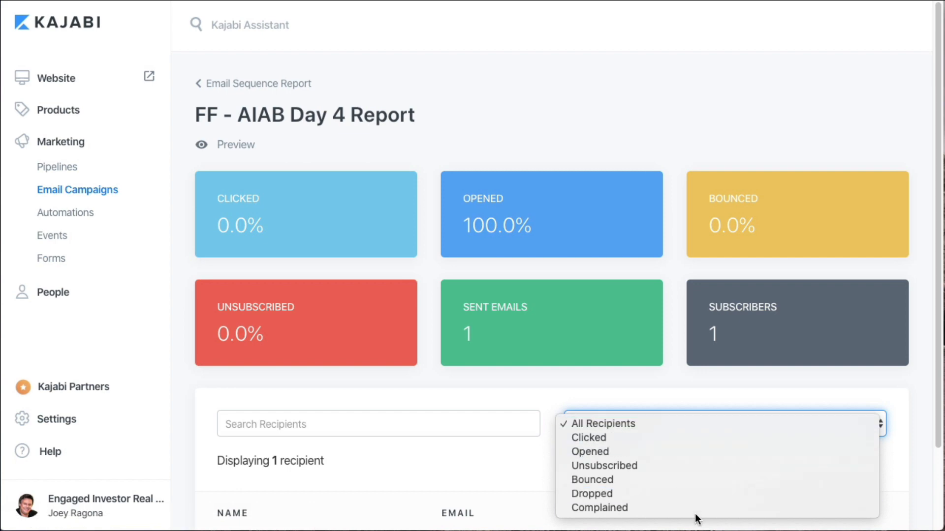
left_click(704, 451)
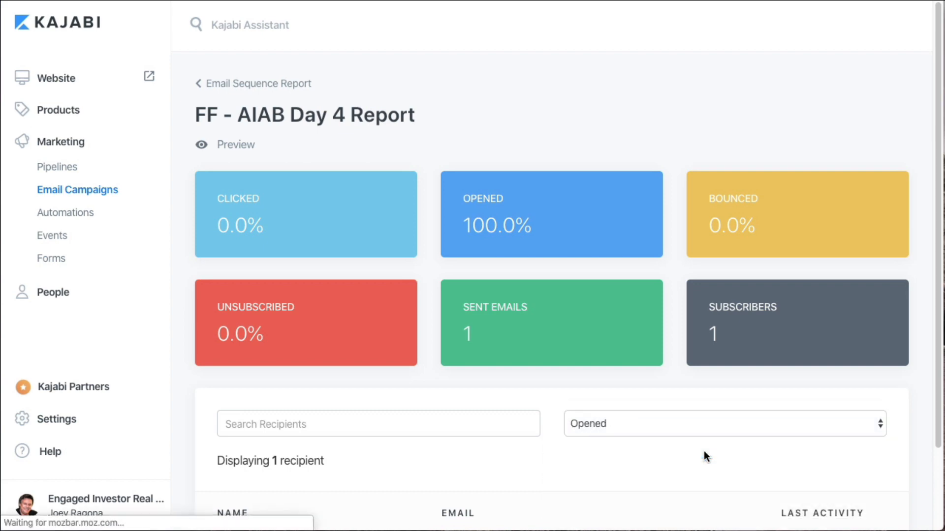
scroll(656, 472, "down", 2)
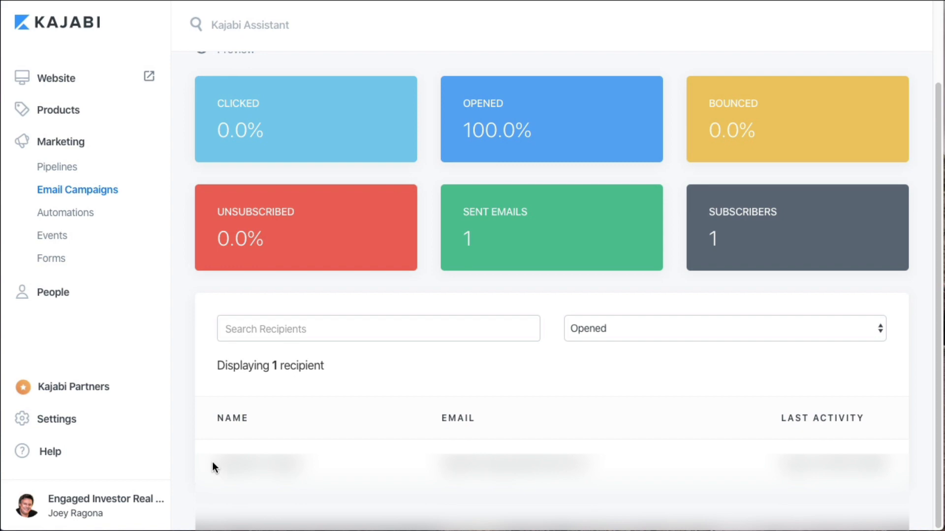
scroll(302, 456, "up", 3)
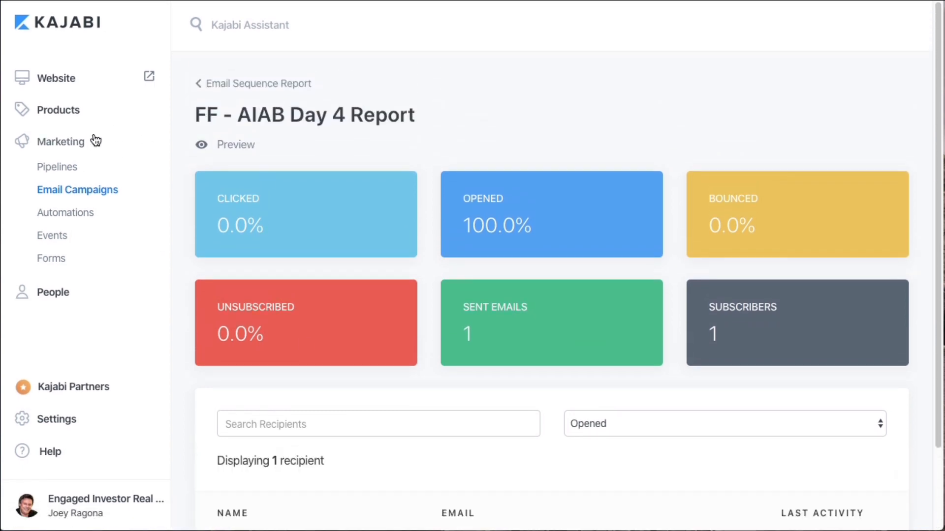
Step: Go to the full people list and look through the available contact filters without applying one
left_click(61, 295)
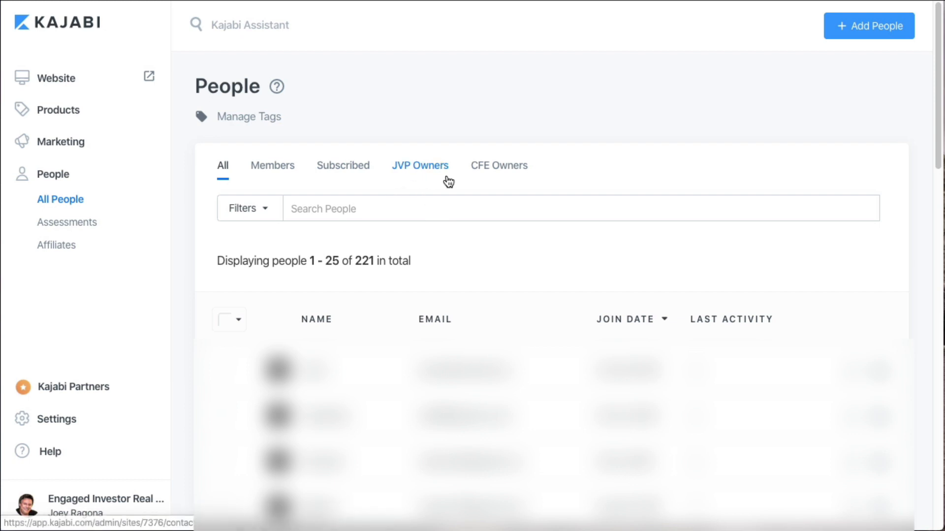
left_click(275, 214)
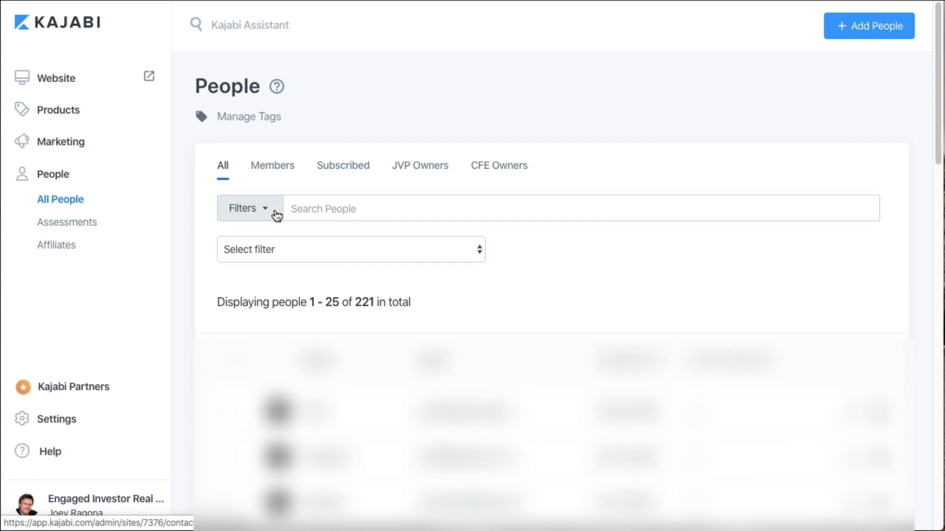
left_click(442, 248)
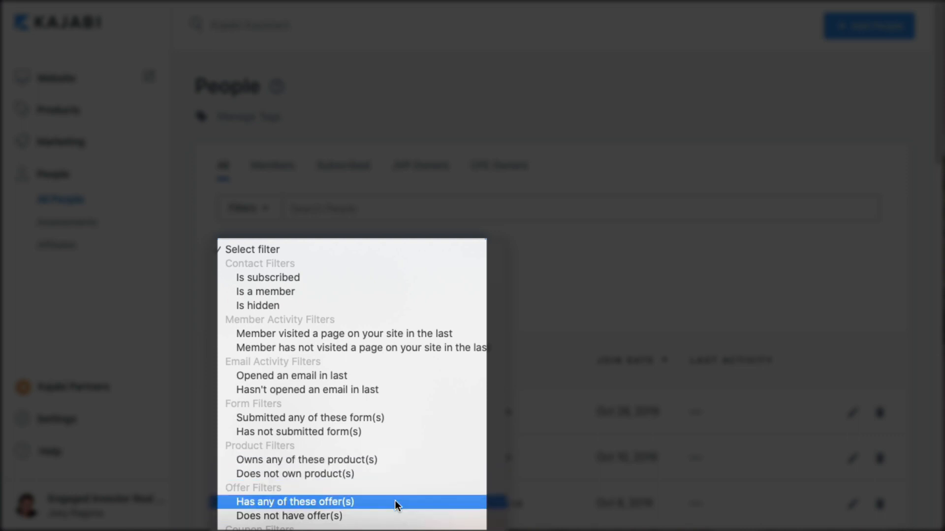
left_click(591, 264)
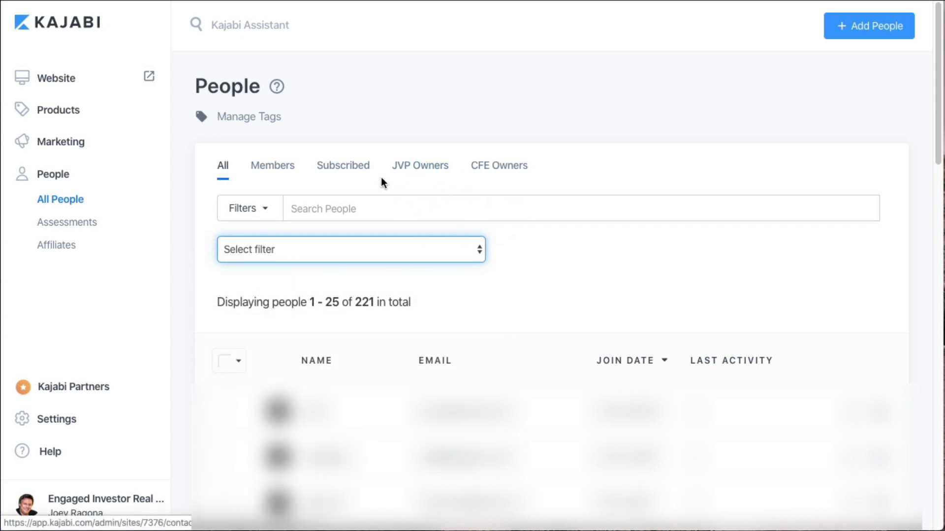
Step: Show the JVP Owners segment and apply an additional filter for people who haven't opened an email in the last 7 days
left_click(422, 171)
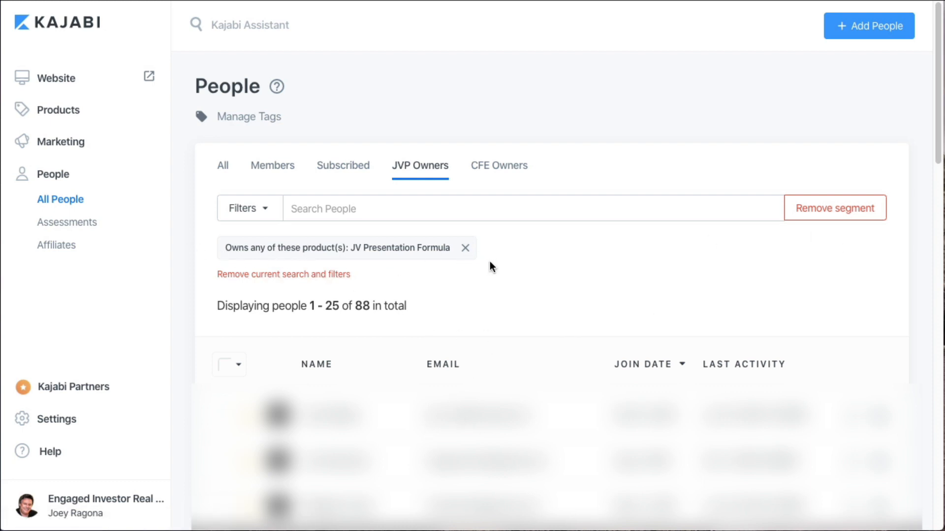
left_click(272, 215)
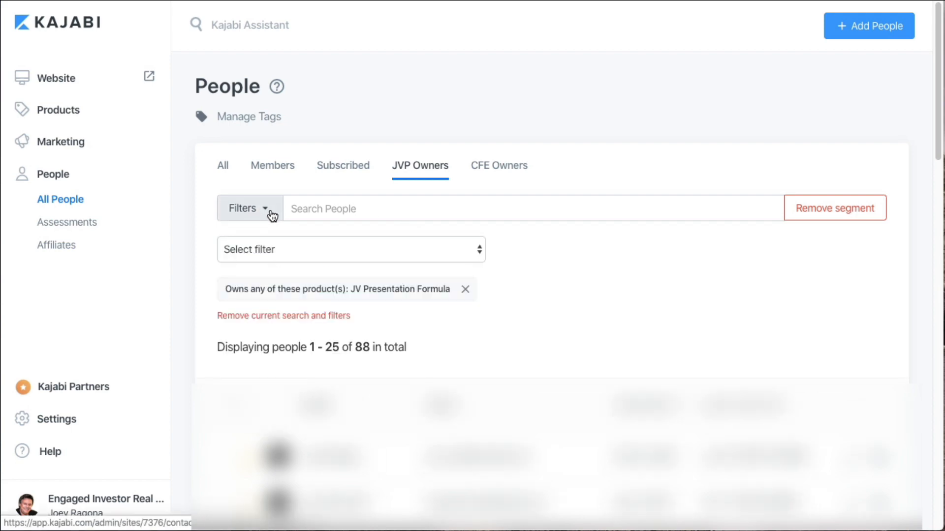
left_click(474, 253)
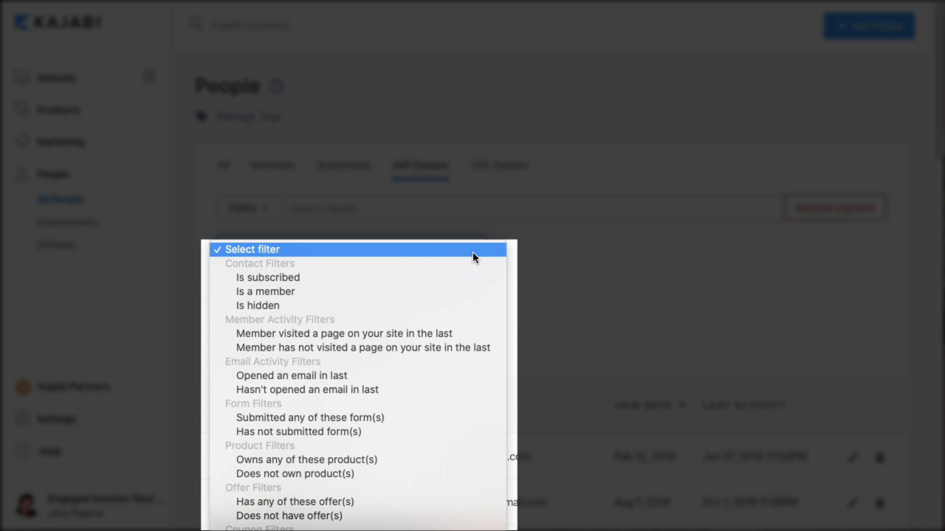
left_click(386, 391)
left_click(537, 252)
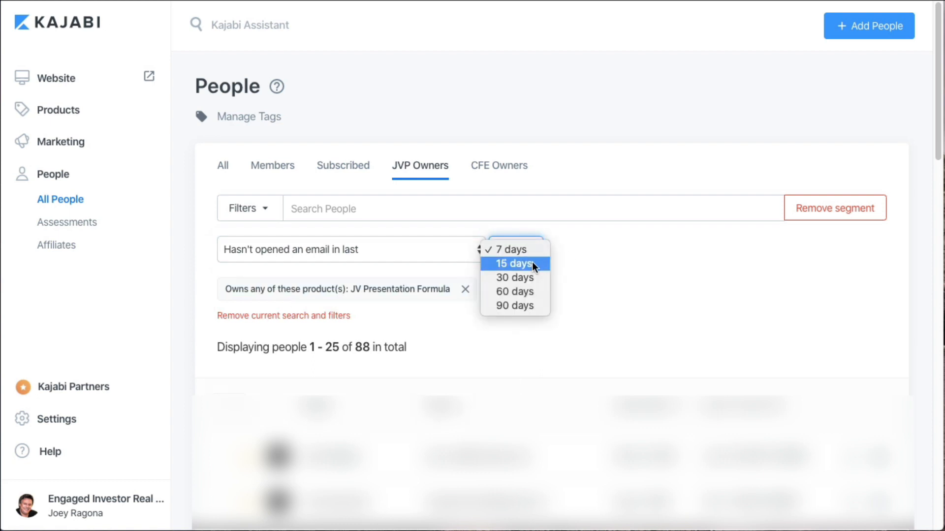
left_click(522, 254)
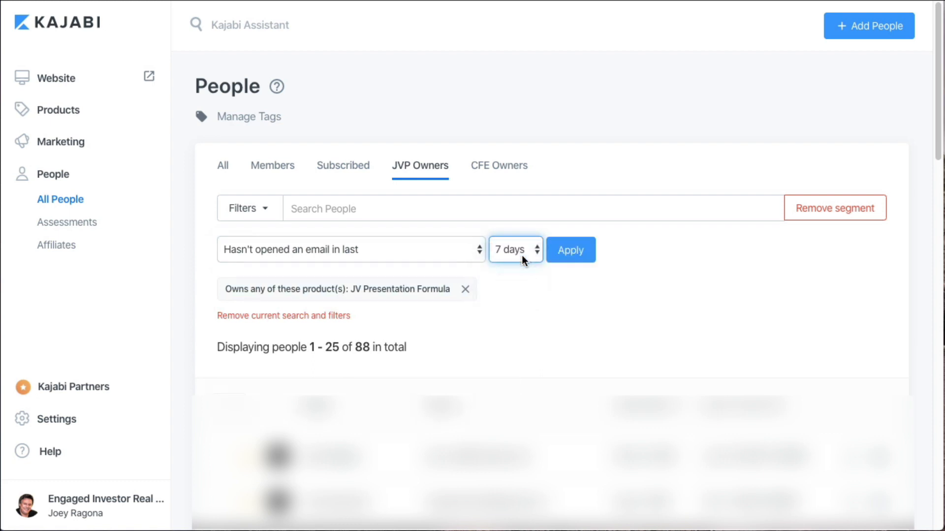
left_click(581, 255)
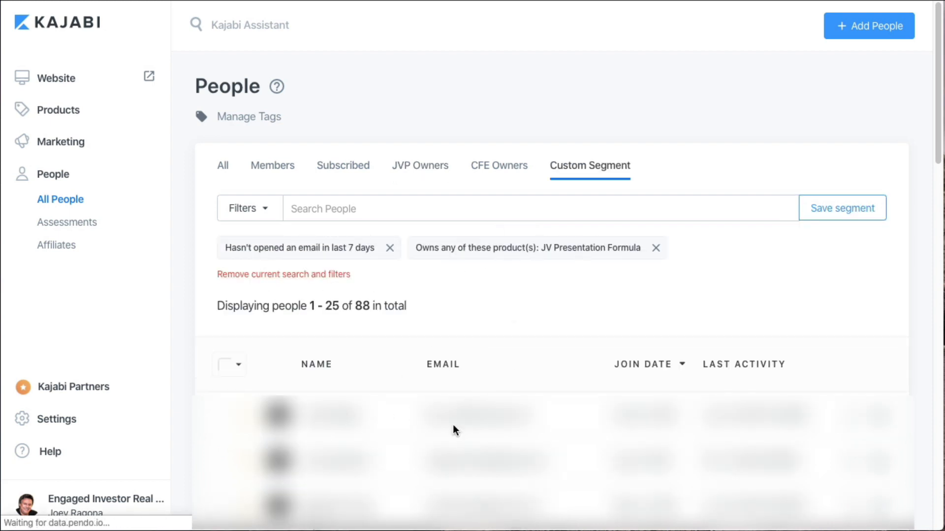
Step: Save the filtered people as a new segment titled "Email Resend"
left_click(842, 217)
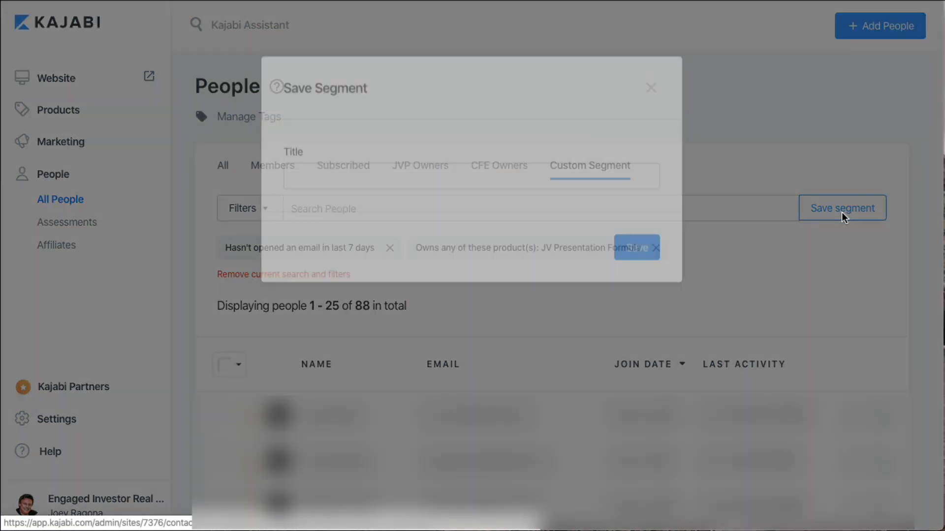
left_click(395, 197)
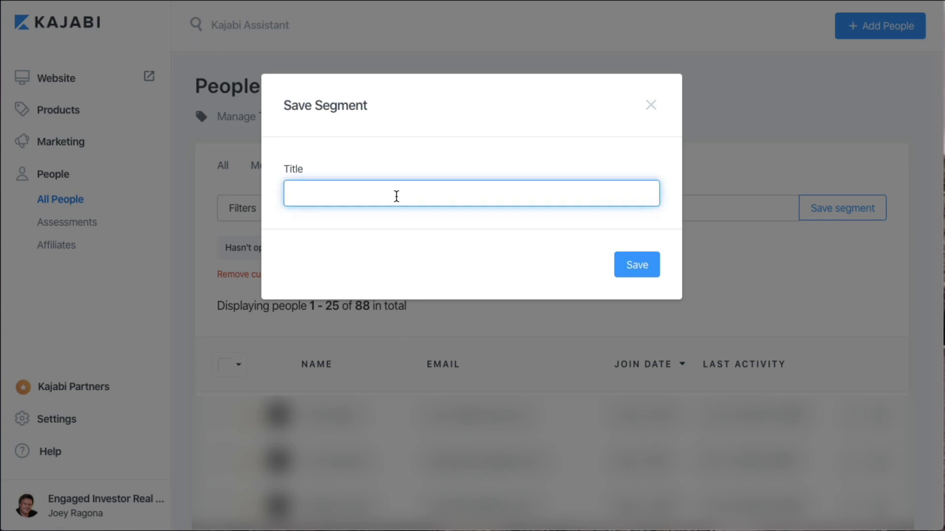
type("Email Resend")
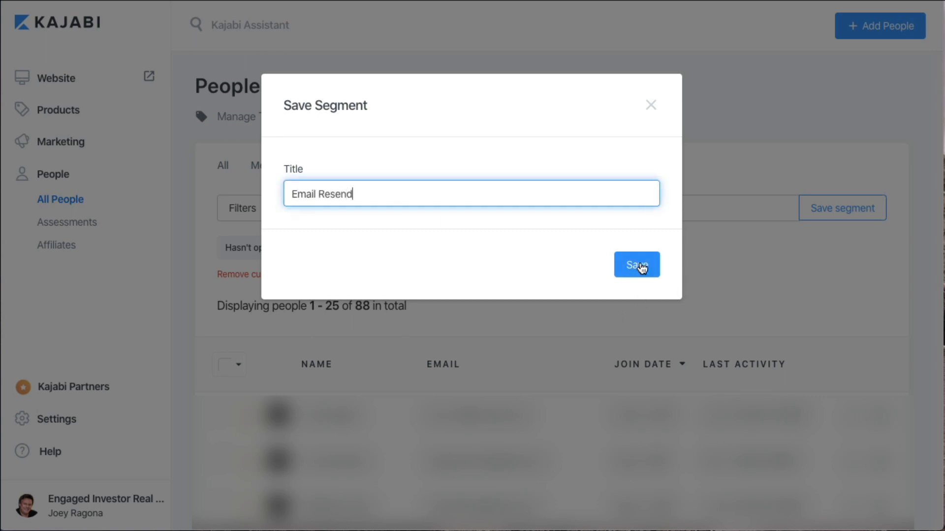
left_click(637, 265)
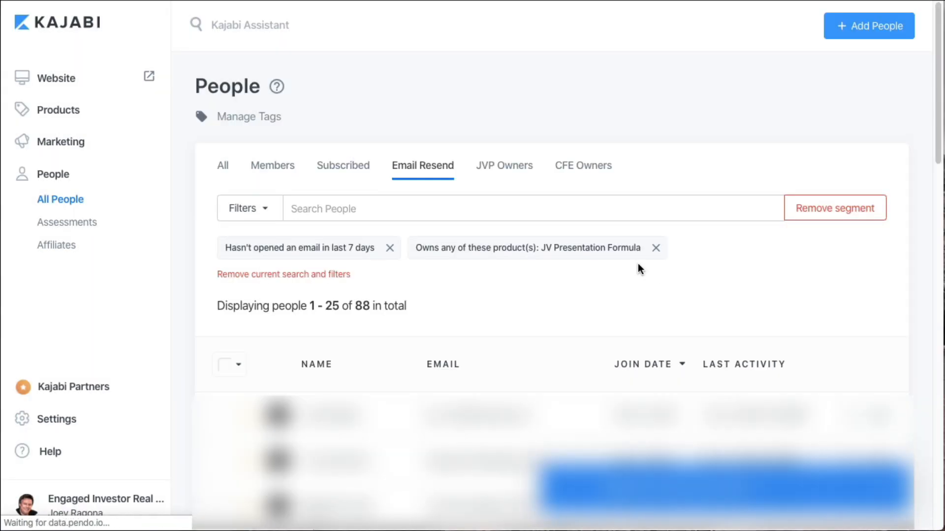
Step: Delete the existing email campaign named "broadcast" from the email campaigns list
left_click(83, 144)
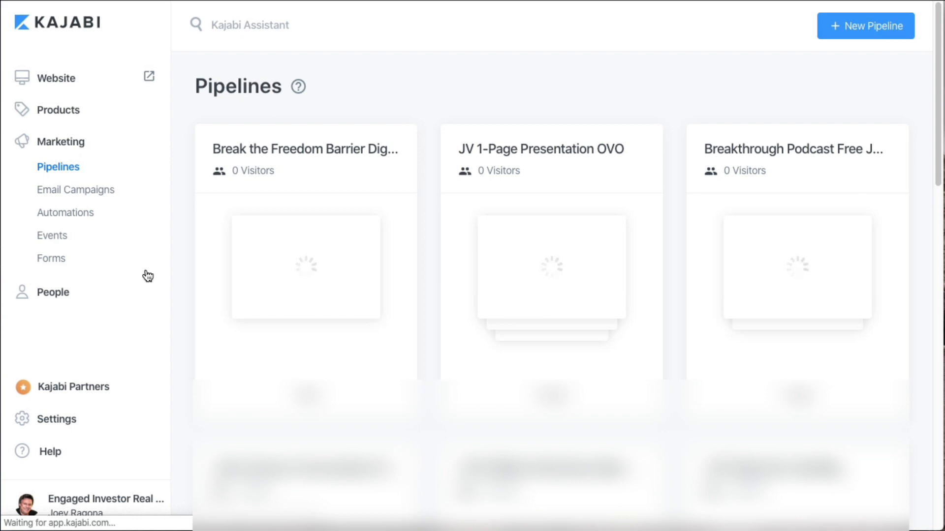
left_click(90, 192)
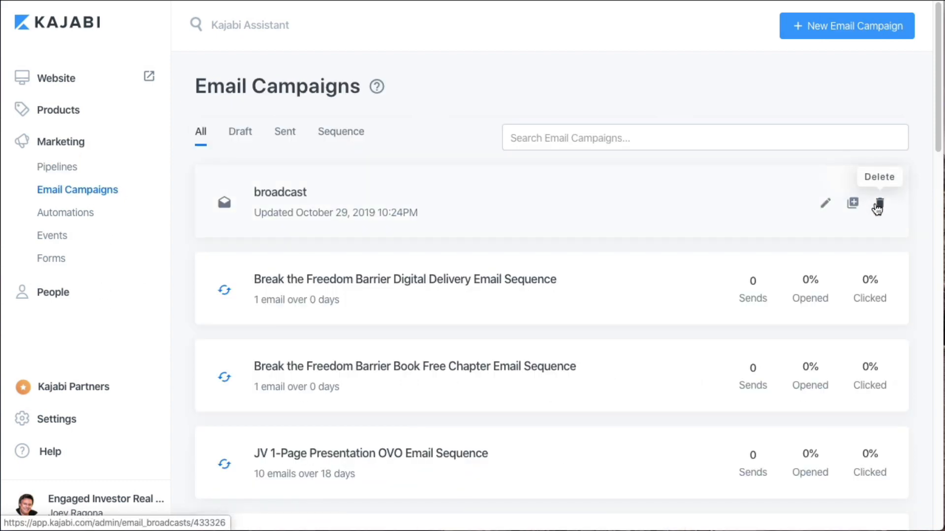
left_click(878, 204)
left_click(639, 251)
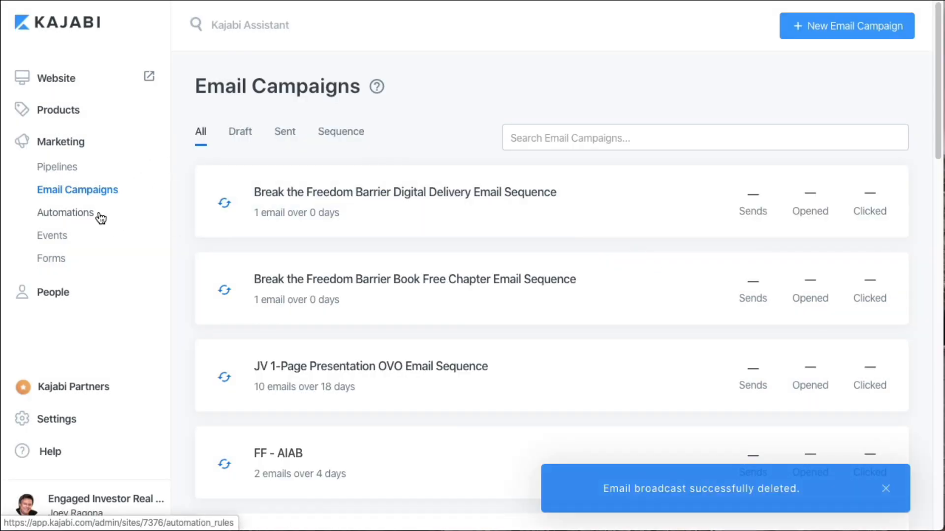
Step: Create a new Email Broadcast campaign with the internal title "broadcast", using the Classic Editor
left_click(855, 31)
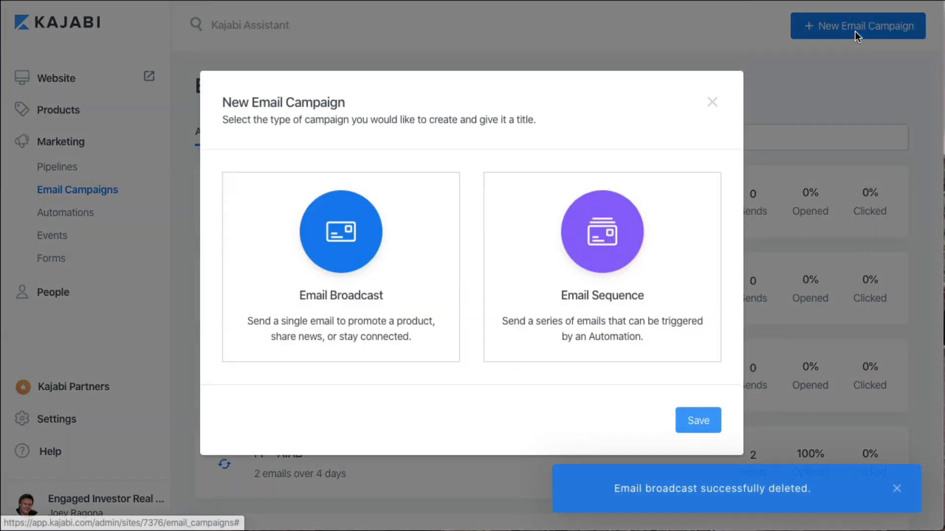
left_click(444, 261)
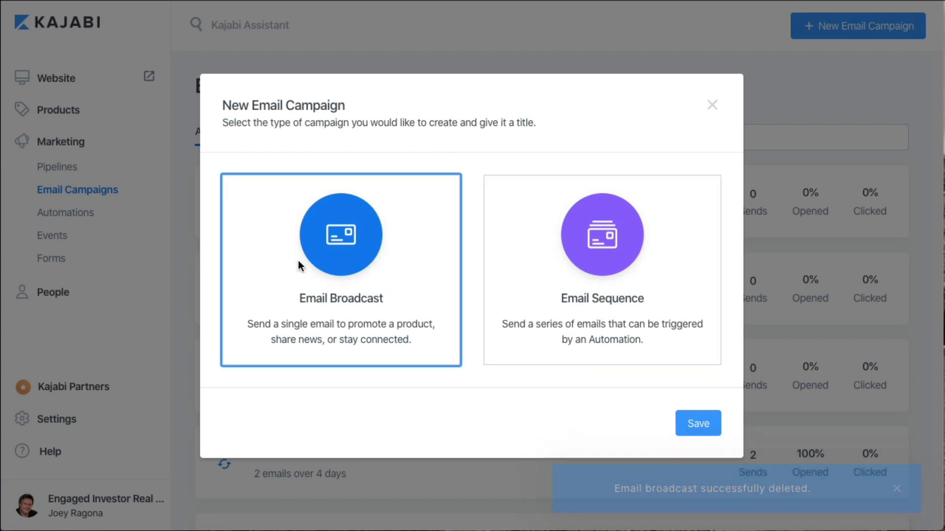
left_click(353, 258)
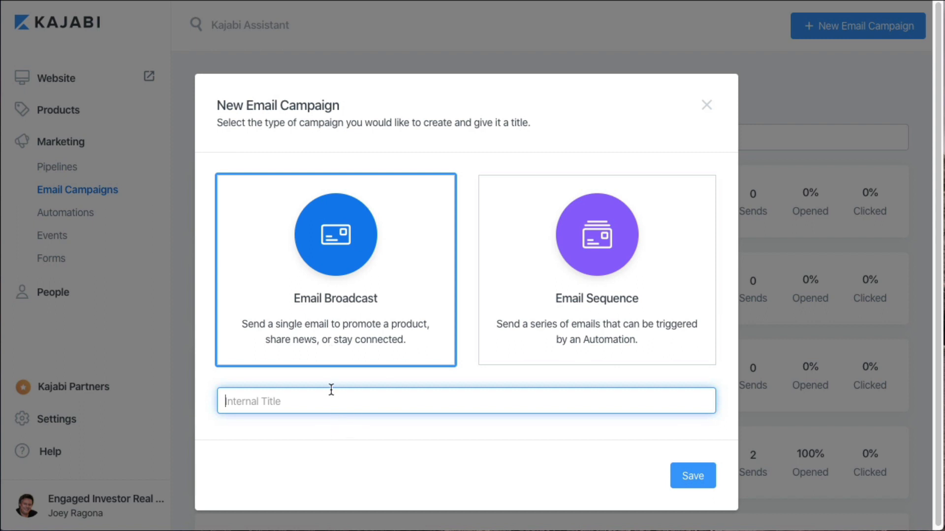
type("broadcast")
left_click(690, 480)
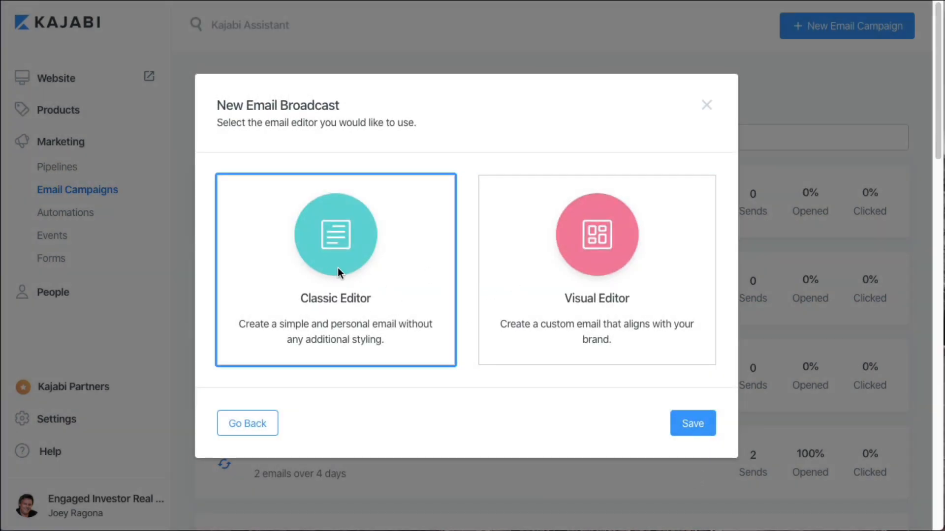
left_click(698, 425)
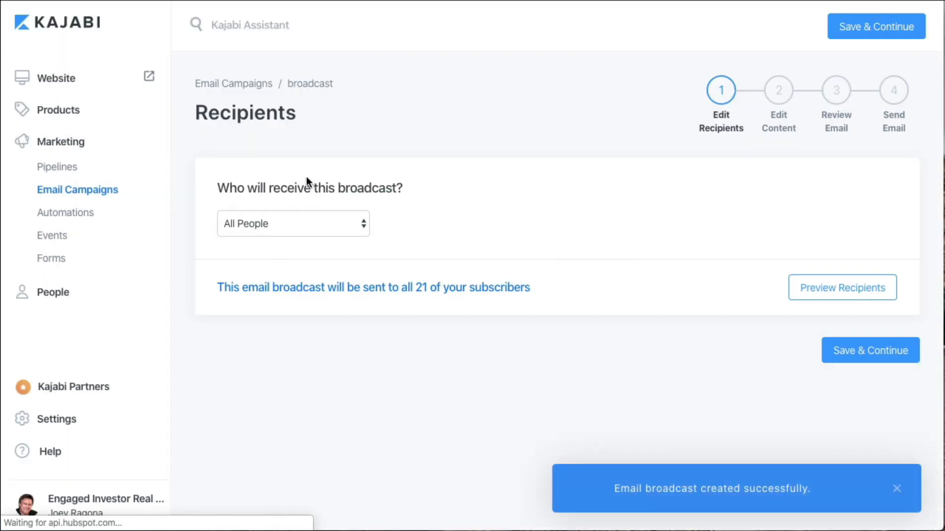
Step: Set the recipients of the new broadcast to the Email Resend segment
left_click(355, 222)
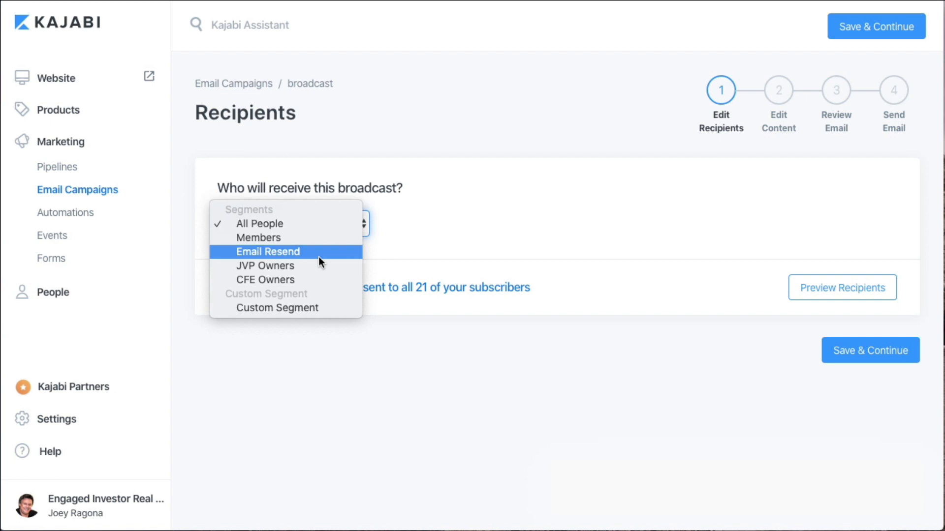
left_click(318, 253)
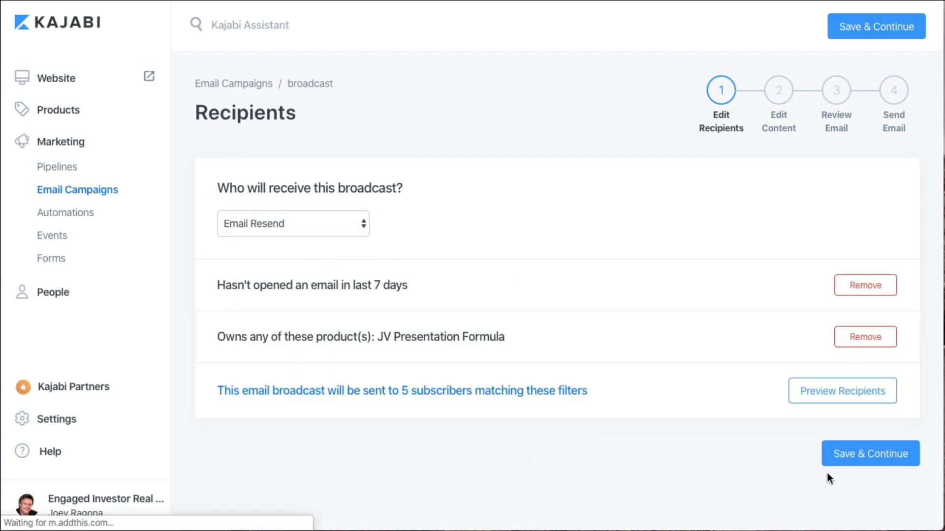